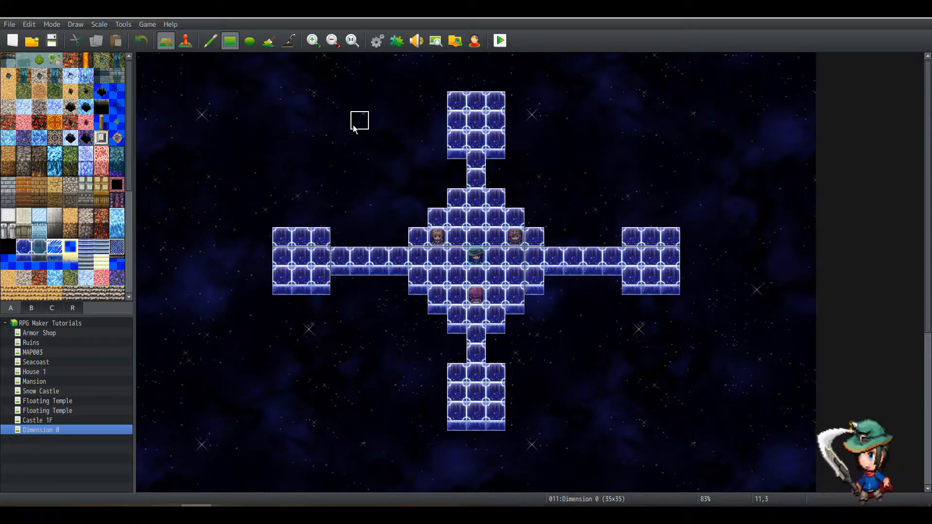
Open the Activity Points common event and examine its conditional branch and the singular and plural messages showing the points variable.
{"action": "scroll", "coordinate": [336, 177], "scroll_direction": "down", "scroll_amount": 1}
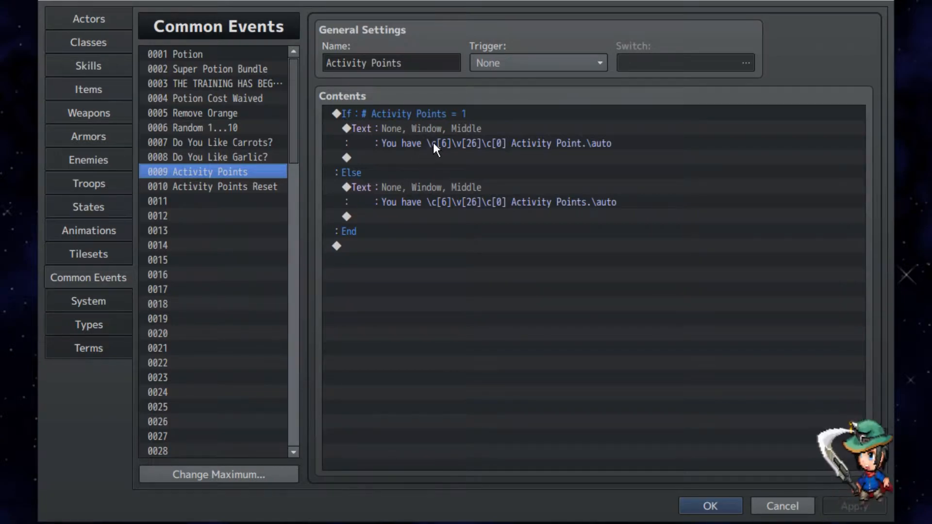
{"action": "left_click", "coordinate": [439, 135]}
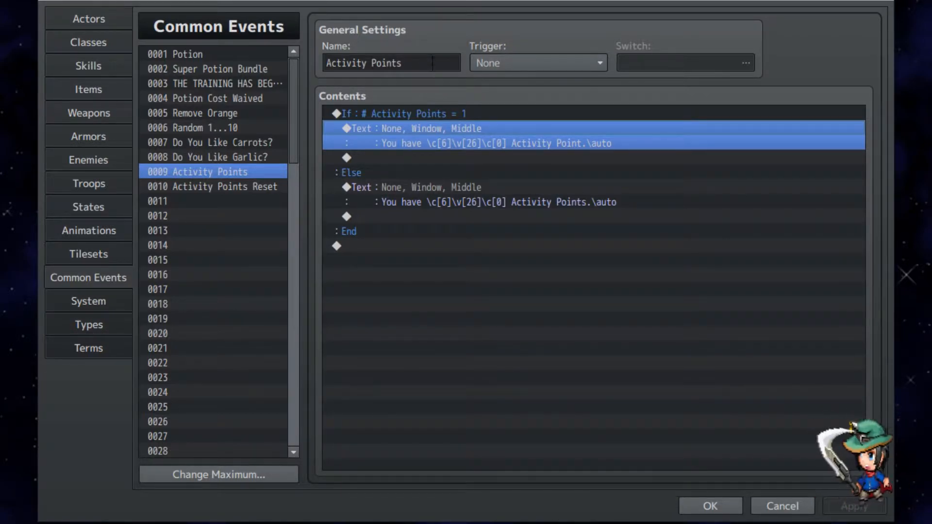
{"action": "left_click", "coordinate": [470, 152]}
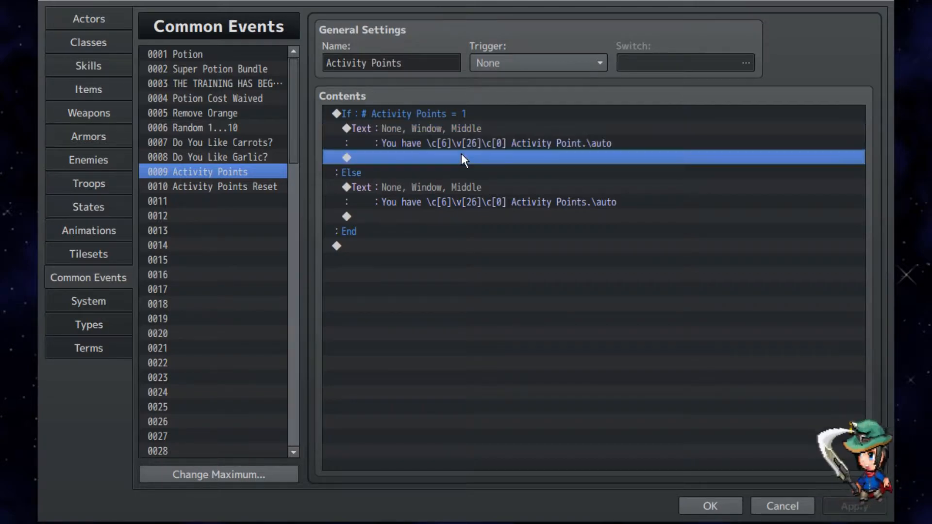
{"action": "left_click", "coordinate": [480, 124]}
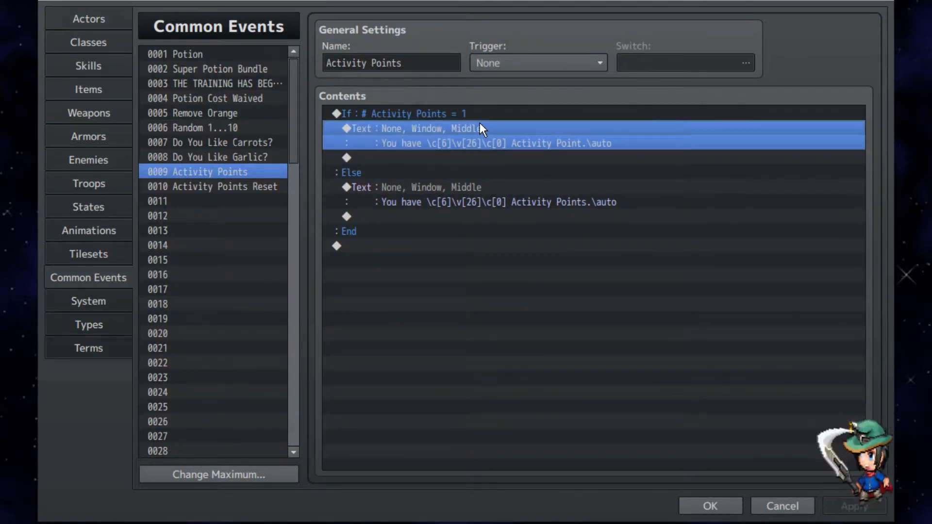
{"action": "left_click", "coordinate": [454, 114]}
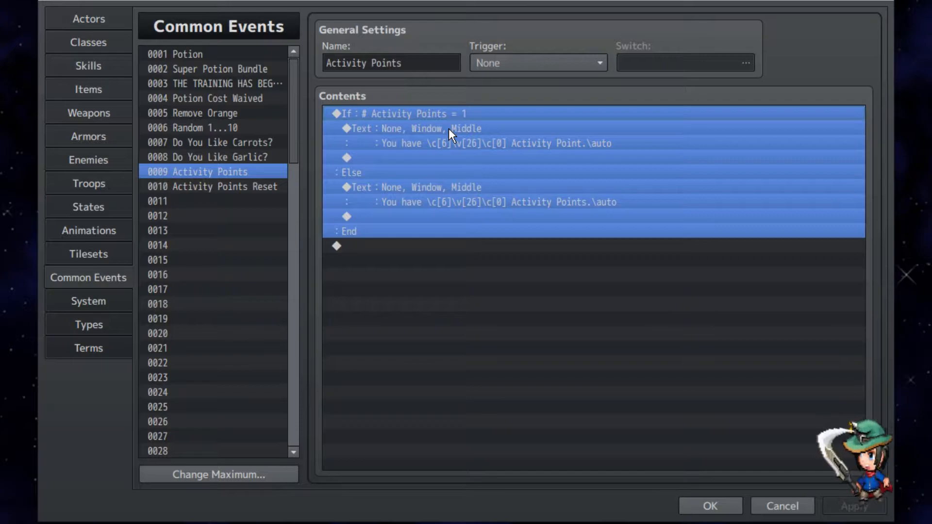
{"action": "left_click", "coordinate": [449, 128]}
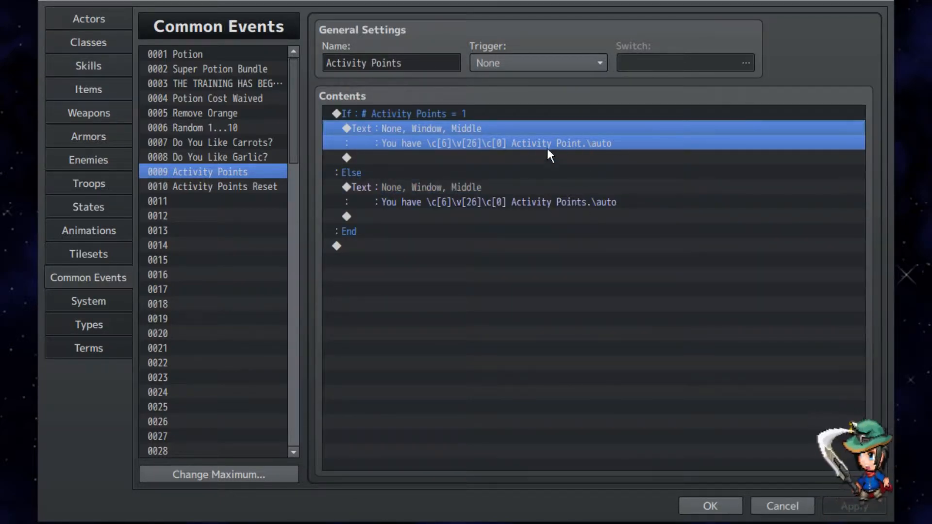
{"action": "left_click", "coordinate": [527, 157]}
{"action": "left_click", "coordinate": [483, 132]}
Examine the commands of the Activity Points Reset common event, from the screen fadeout to the fadein.
{"action": "left_click", "coordinate": [237, 189]}
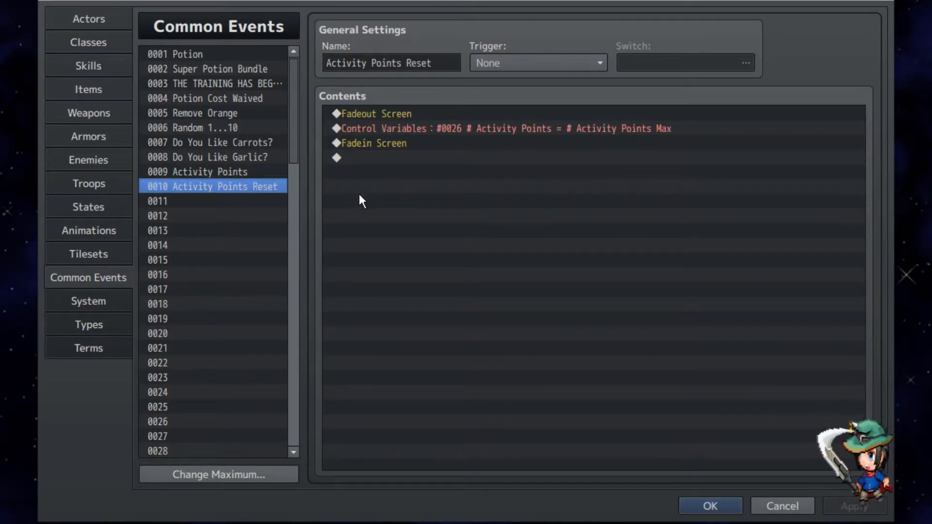
{"action": "left_click", "coordinate": [408, 117]}
{"action": "left_click", "coordinate": [375, 144]}
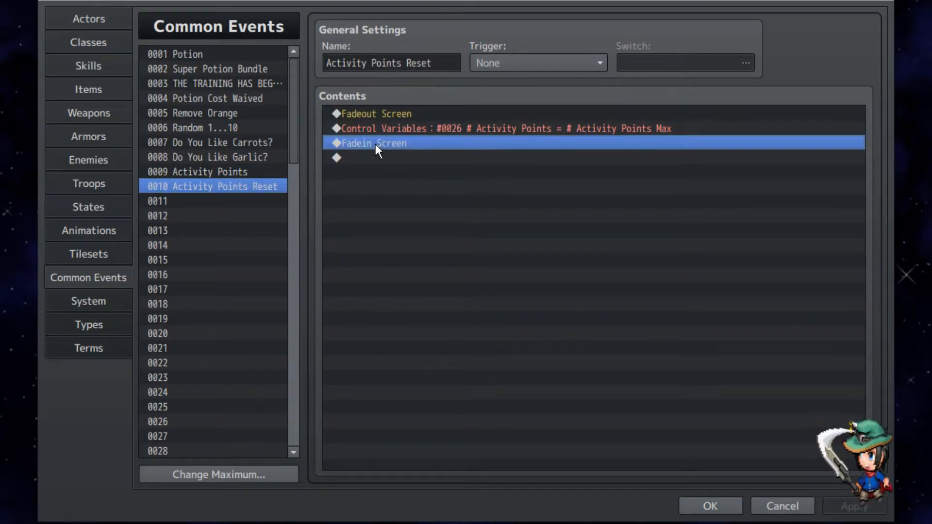
{"action": "left_click", "coordinate": [440, 125]}
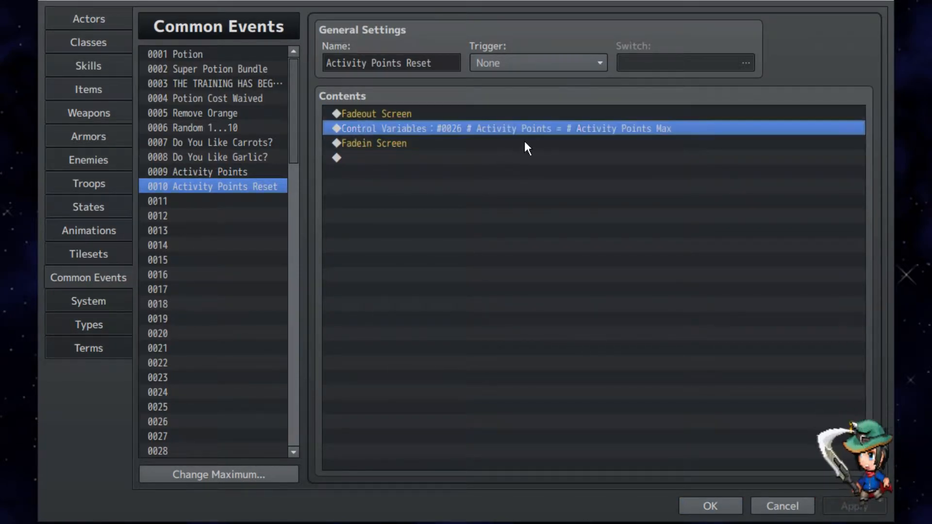
{"action": "left_click", "coordinate": [450, 151]}
{"action": "left_click", "coordinate": [431, 129]}
Inspect the Control Variables settings in the Activity Points Reset common event and close them without changes.
{"action": "left_click", "coordinate": [232, 173]}
{"action": "left_click", "coordinate": [237, 186]}
{"action": "left_click", "coordinate": [520, 130]}
{"action": "double_click", "coordinate": [578, 134]}
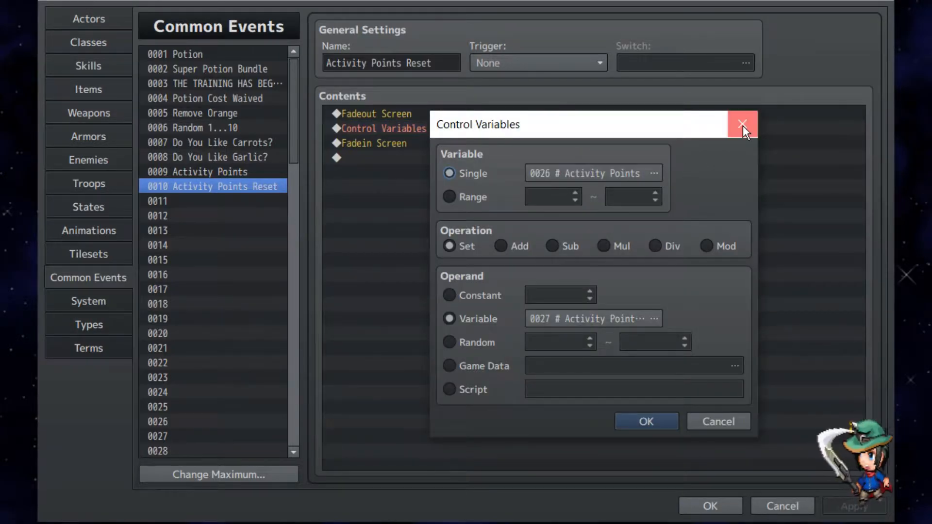
{"action": "left_click", "coordinate": [742, 126]}
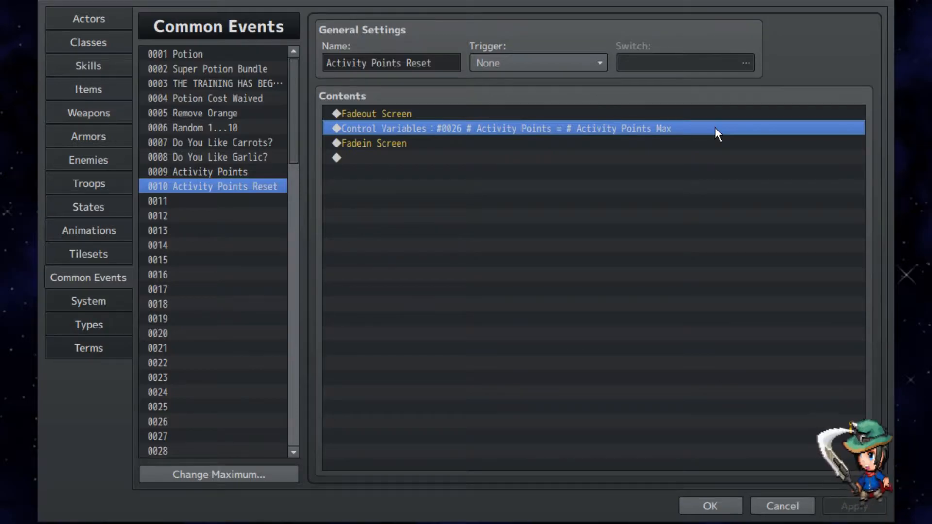
Return to the map and examine the blonde Warrior event's Activity Point Controls label and message.
{"action": "left_click_drag", "start_coordinate": [500, 3], "coordinate": [570, 334]}
{"action": "left_click_drag", "start_coordinate": [468, 321], "coordinate": [411, 0]}
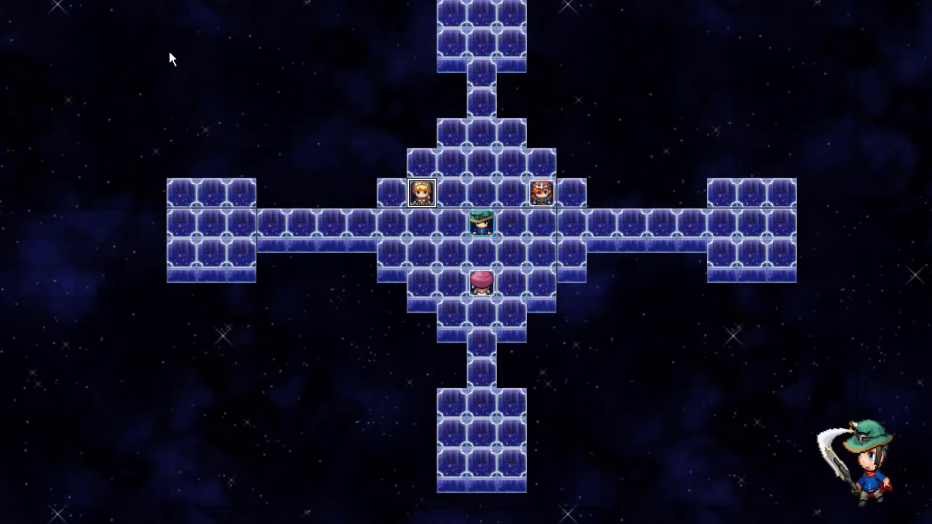
{"action": "double_click", "coordinate": [420, 200]}
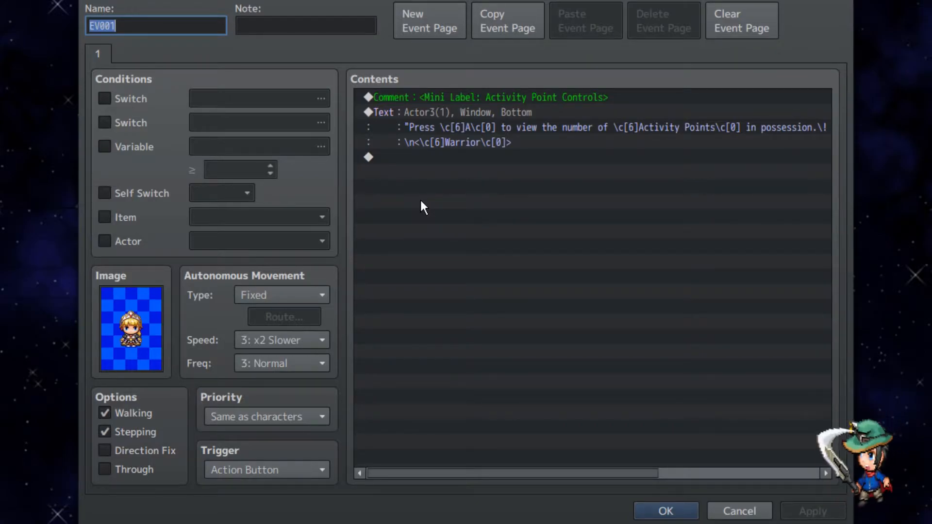
{"action": "left_click", "coordinate": [643, 509]}
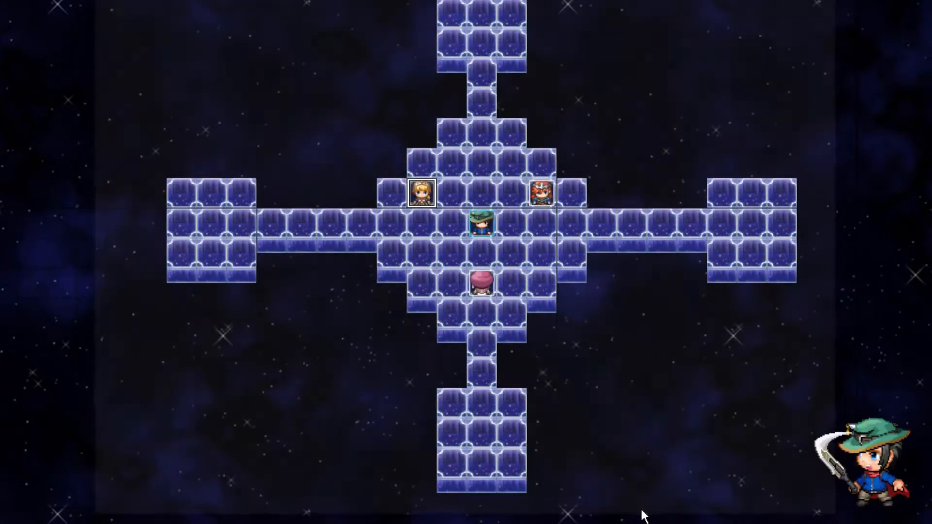
Open the pink-hatted Cleric's event and examine the branch that runs when Activity Points equal 0.
{"action": "left_click", "coordinate": [492, 281]}
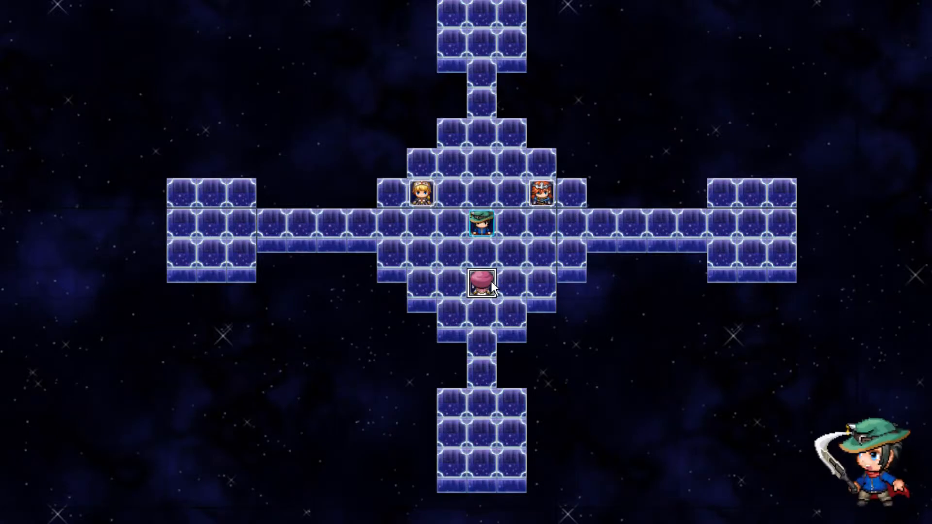
{"action": "key", "text": "Return"}
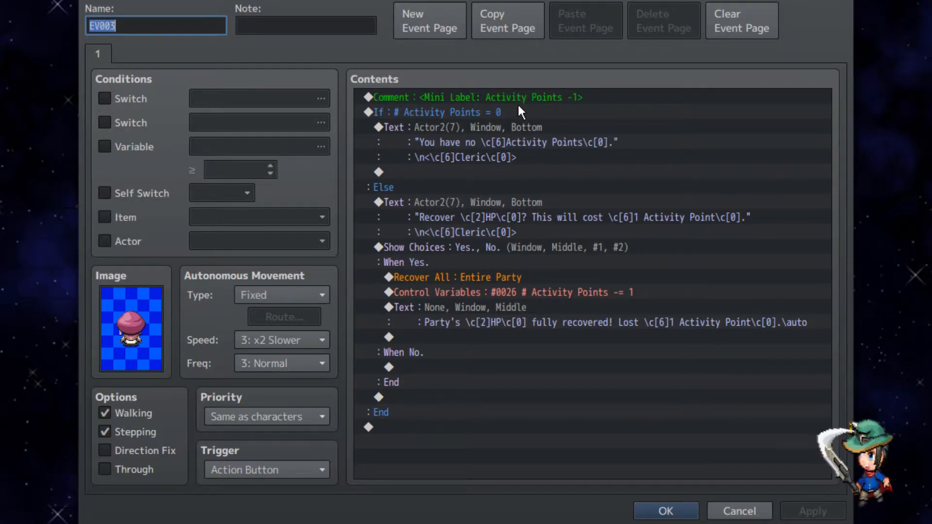
{"action": "left_click", "coordinate": [478, 161]}
{"action": "left_click", "coordinate": [499, 114]}
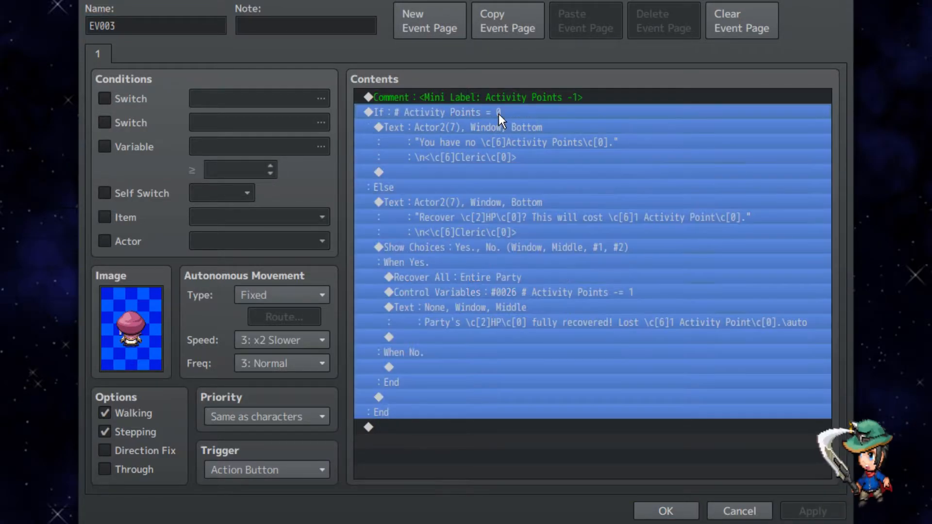
{"action": "left_click", "coordinate": [489, 126]}
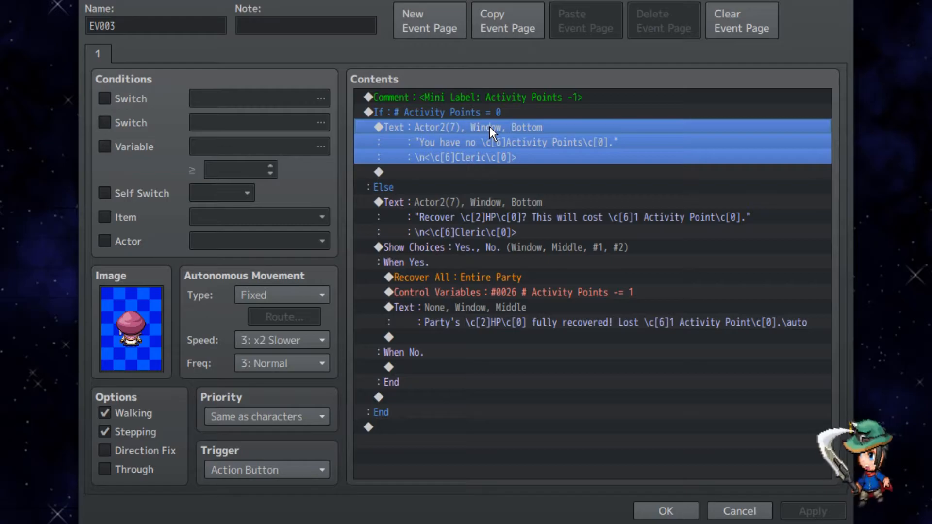
Examine the Cleric event's Else branch, covering the recovery choice, party recovery, point deduction and closing message, and close the event.
{"action": "left_click", "coordinate": [484, 203]}
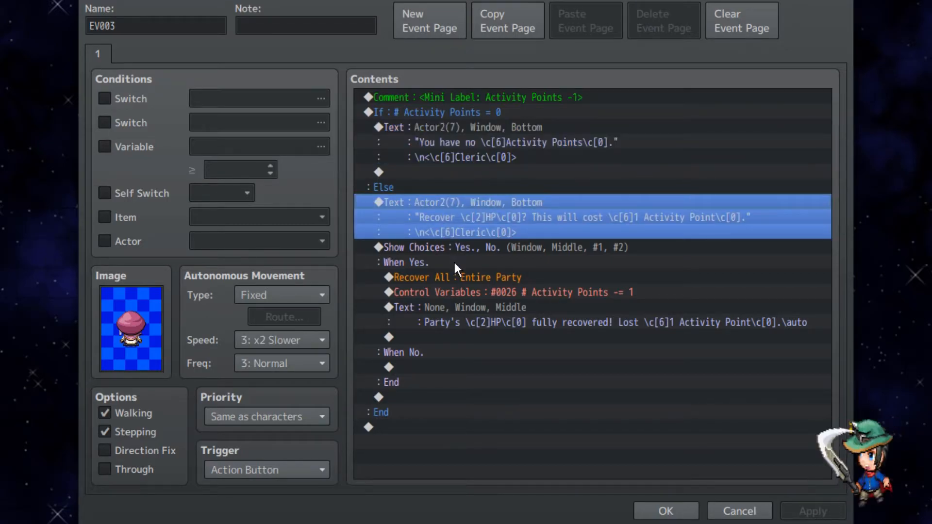
{"action": "left_click", "coordinate": [466, 277]}
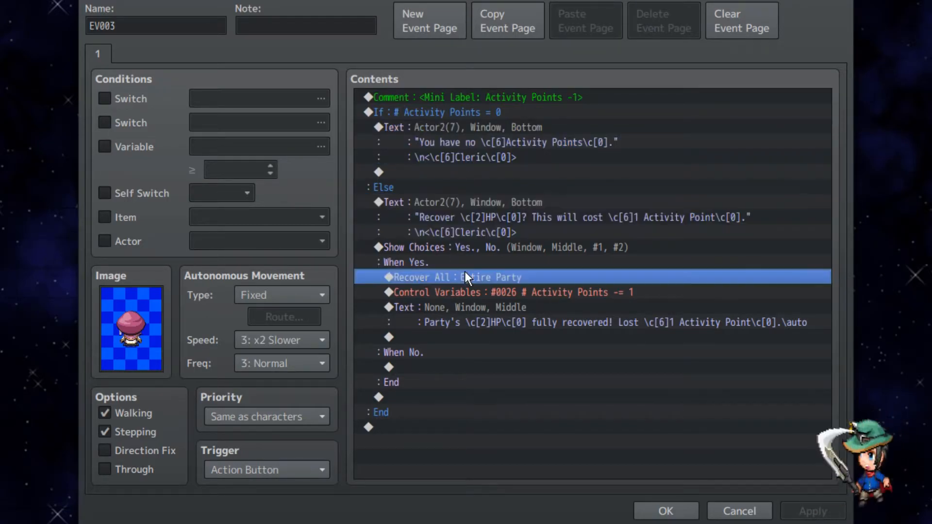
{"action": "left_click", "coordinate": [466, 292]}
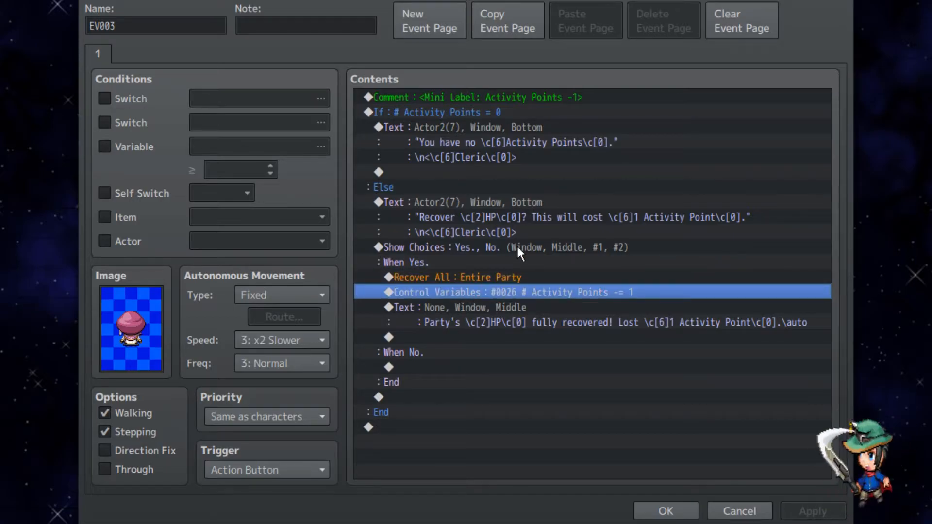
{"action": "left_click", "coordinate": [539, 244]}
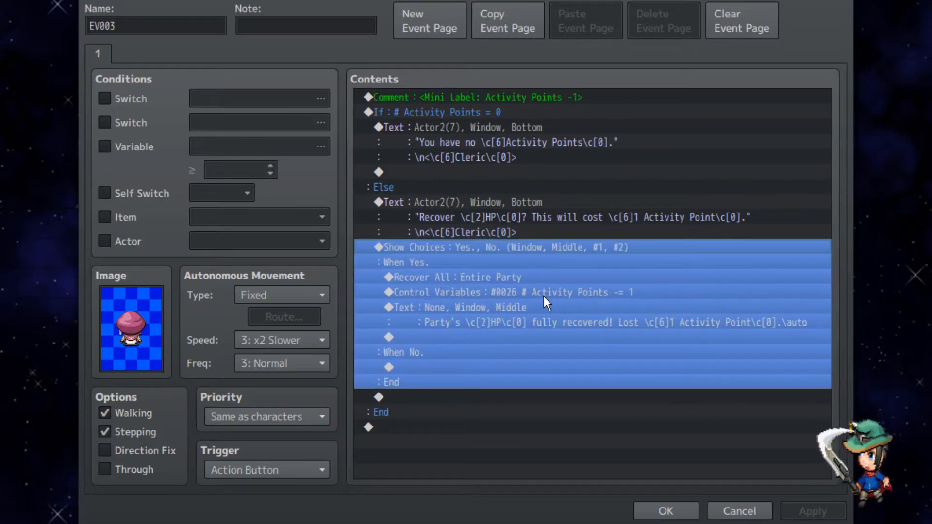
{"action": "left_click", "coordinate": [534, 280]}
{"action": "left_click", "coordinate": [554, 295]}
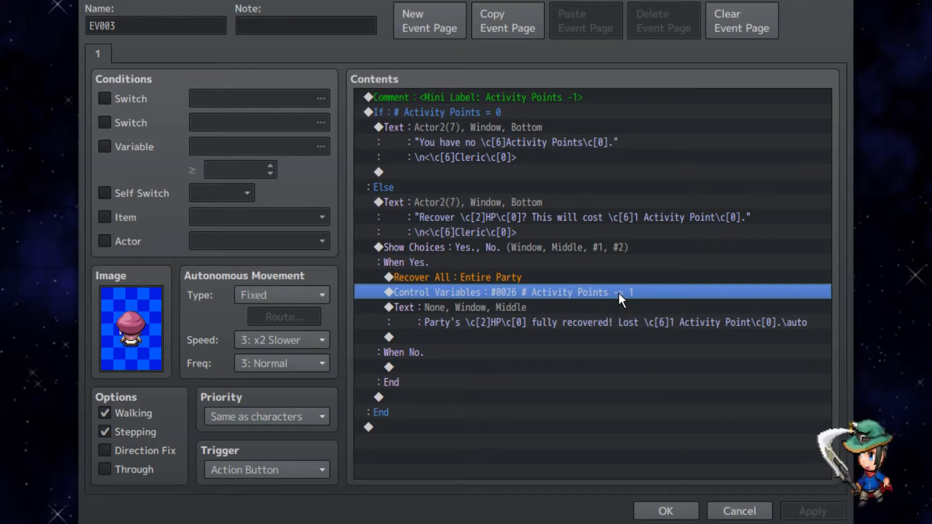
{"action": "left_click", "coordinate": [629, 310]}
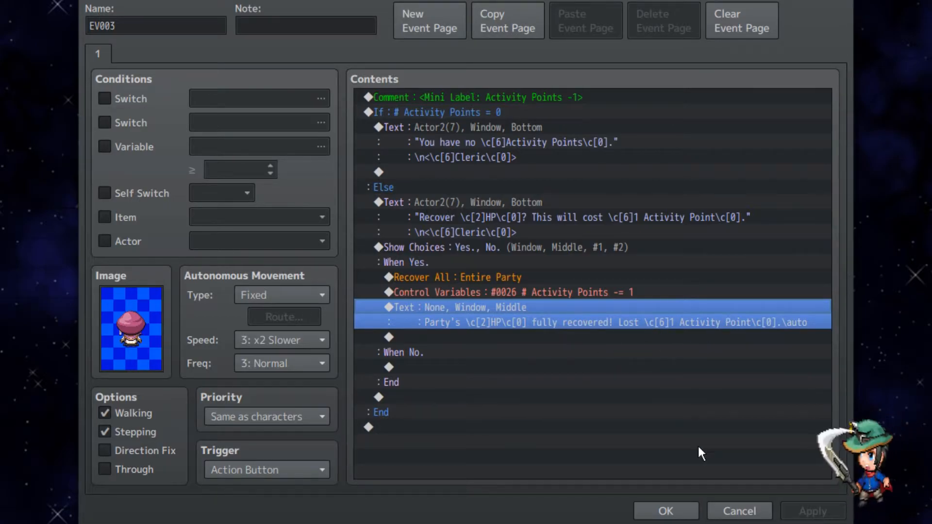
{"action": "left_click", "coordinate": [666, 510]}
Change the red-haired Magic Knight event's comment to "<Mini Label: Activity Points Max +1>" and review its message and variable commands.
{"action": "left_click", "coordinate": [545, 194]}
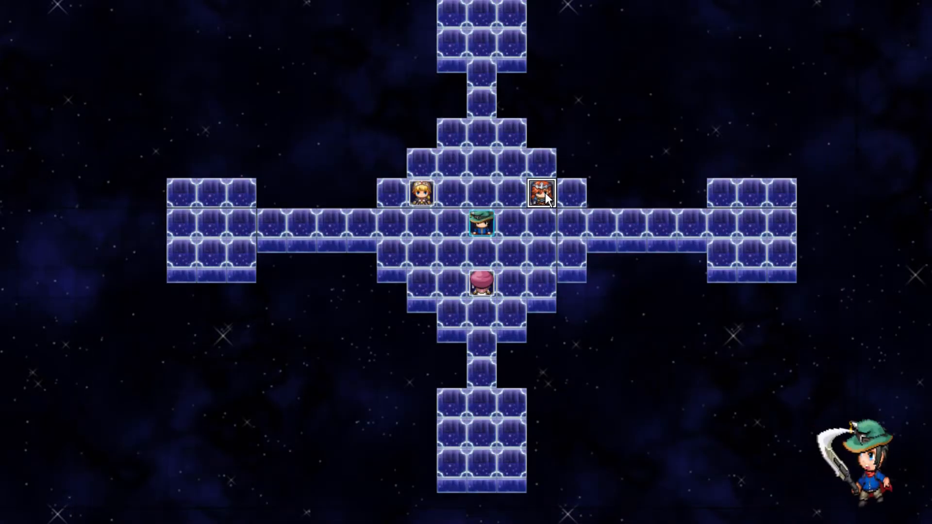
{"action": "double_click", "coordinate": [545, 193]}
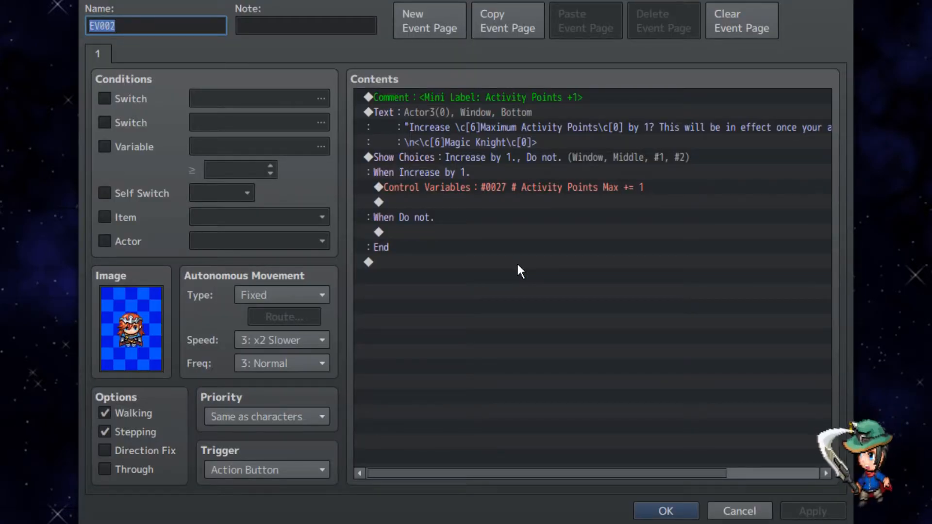
{"action": "double_click", "coordinate": [501, 96]}
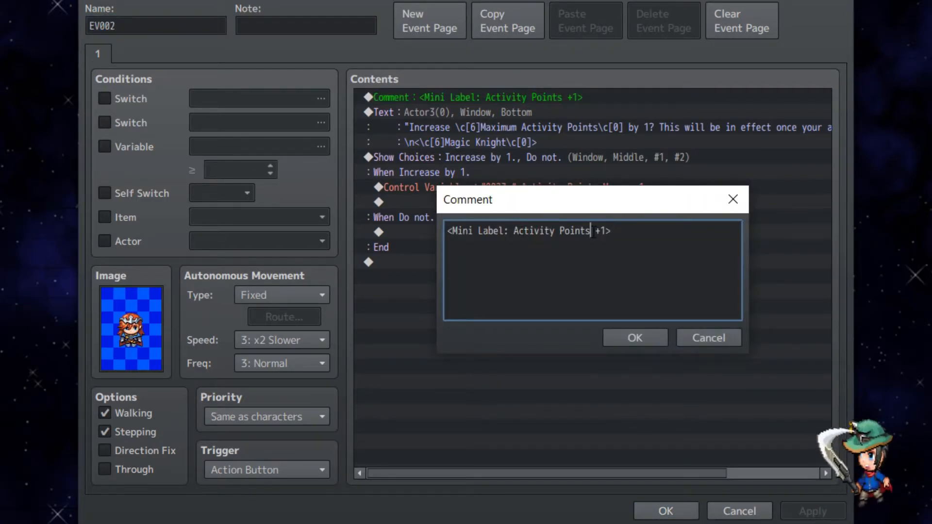
{"action": "key", "text": "Right"}
{"action": "type", "text": "Max"}
{"action": "left_click", "coordinate": [637, 338]}
{"action": "left_click", "coordinate": [530, 109]}
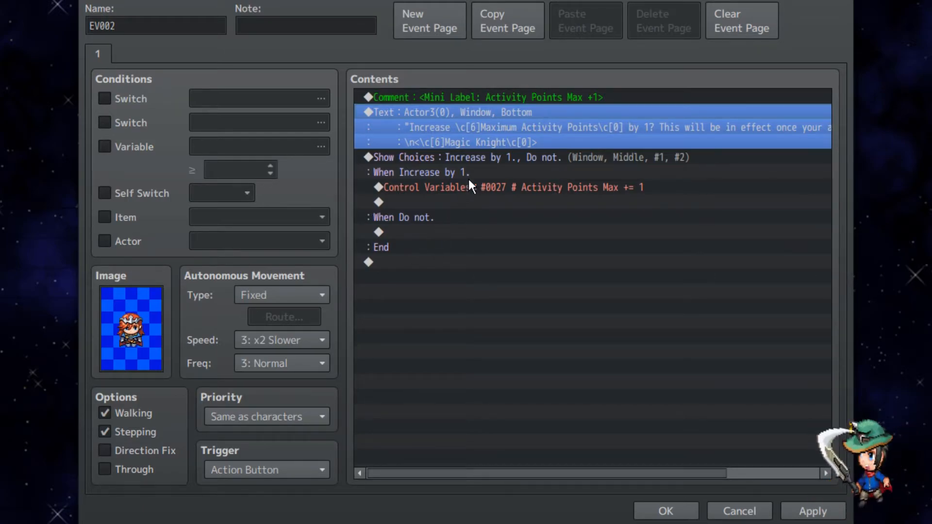
{"action": "left_click", "coordinate": [504, 188]}
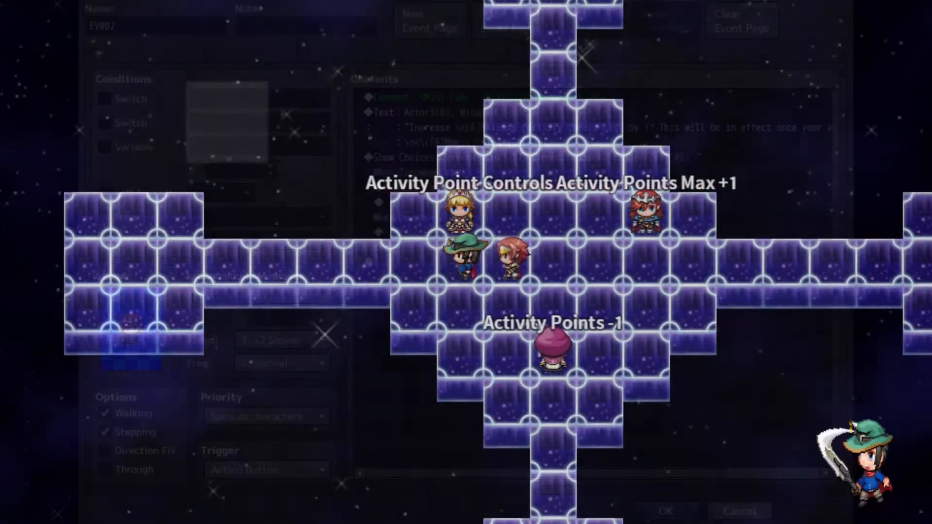
Playtest the map by walking the character back and forth and displaying the number of Activity Points in possession.
{"action": "key", "text": "Right"}
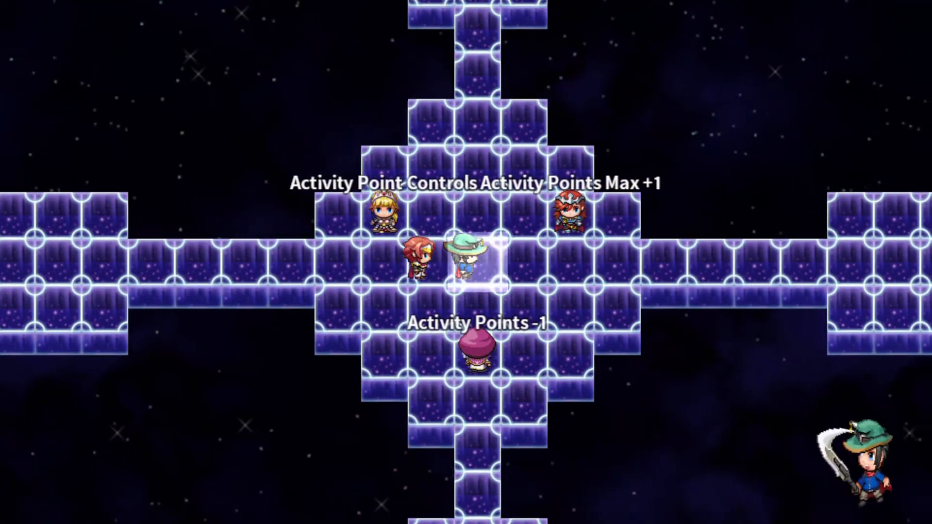
{"action": "key", "text": "Left"}
{"action": "key", "text": "Right"}
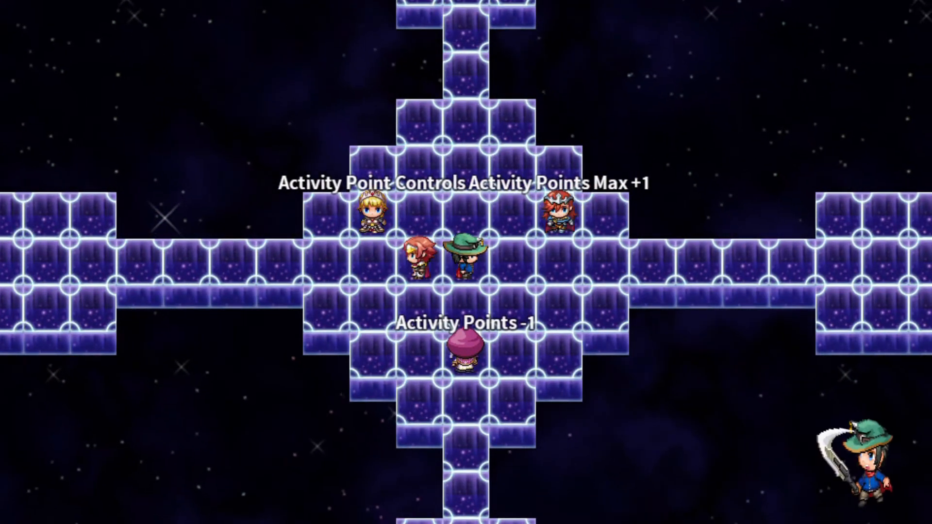
{"action": "key", "text": "Return"}
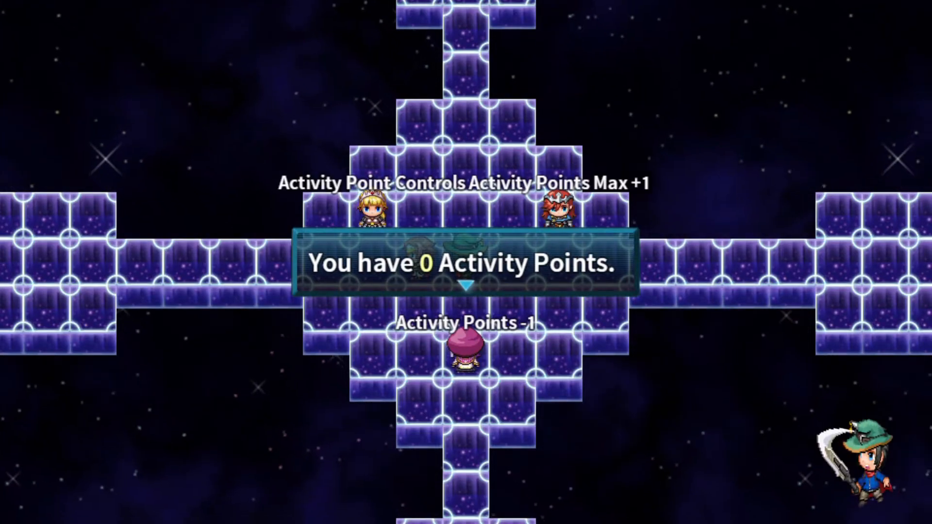
{"action": "key", "text": "Return"}
{"action": "key", "text": "Left"}
{"action": "key", "text": "Right"}
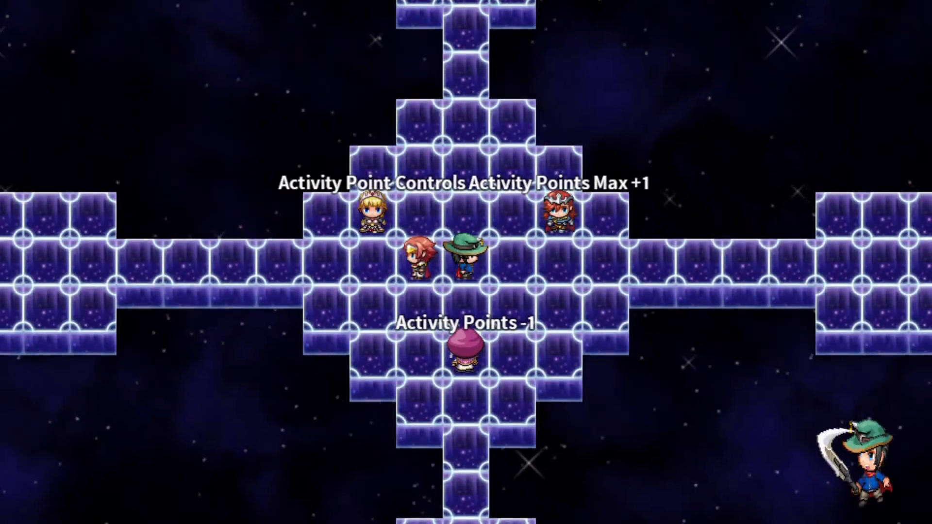
{"action": "key", "text": "Left"}
{"action": "key", "text": "Right"}
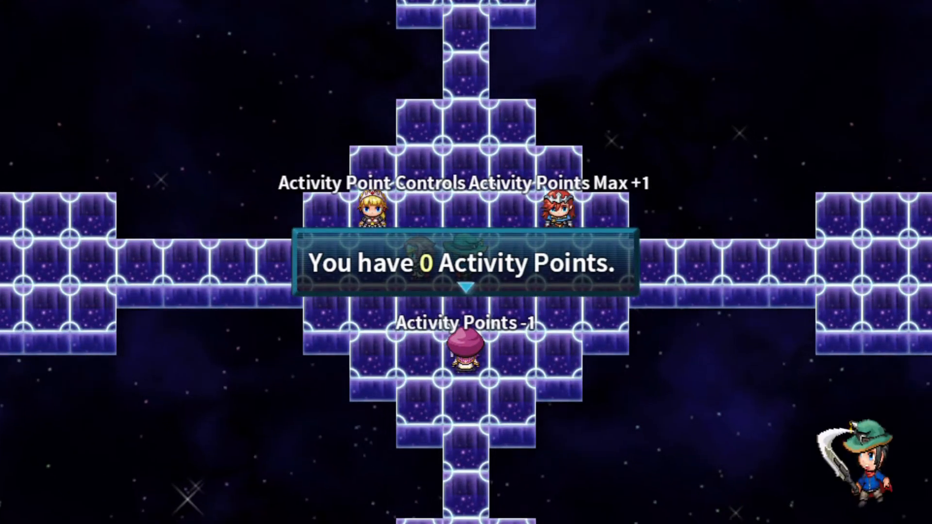
{"action": "key", "text": "Return"}
{"action": "key", "text": "Left"}
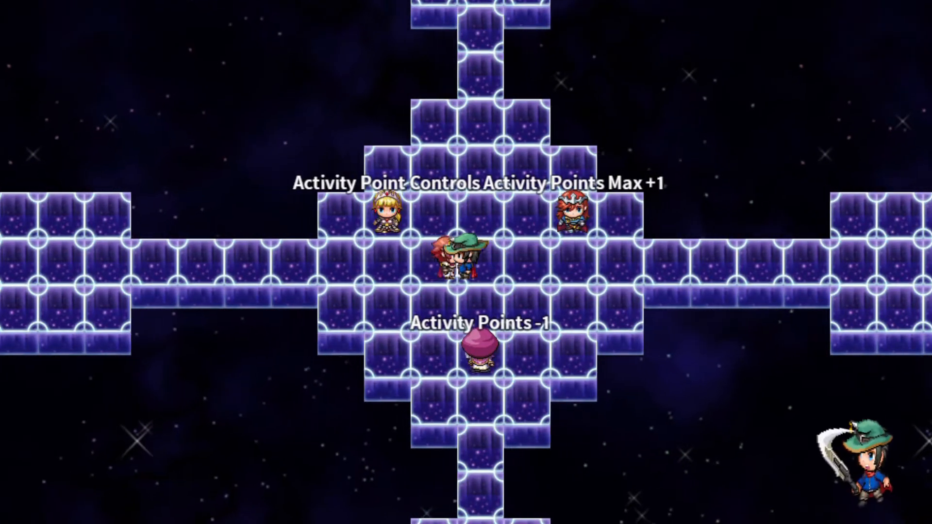
Walk the character to the Cleric and talk to her to test the event with no Activity Points left.
{"action": "key", "text": "Right"}
{"action": "key", "text": "Right"}
{"action": "key", "text": "Right"}
{"action": "key", "text": "Left"}
{"action": "key", "text": "Left"}
{"action": "key", "text": "Down"}
{"action": "key", "text": "Return"}
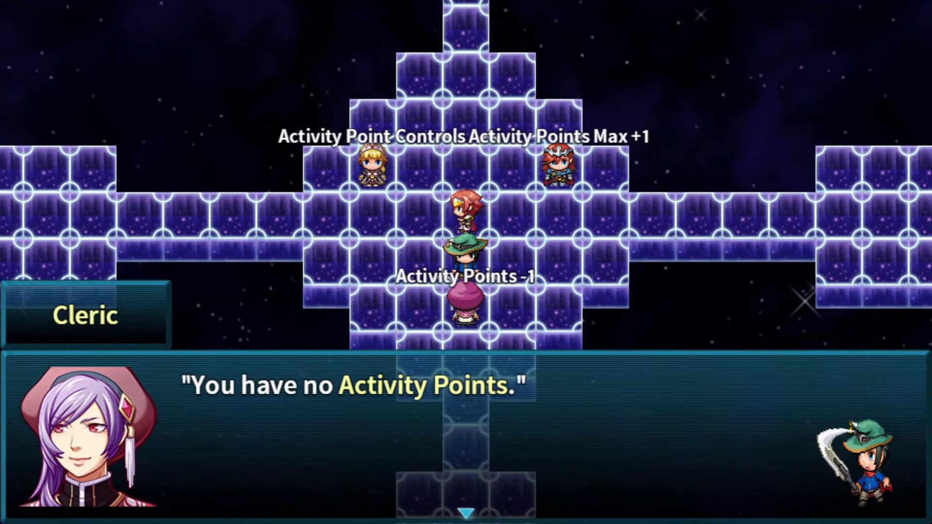
Close the Cleric's message and talk to the Warrior to read the Activity Point controls.
{"action": "key", "text": "Return"}
{"action": "key", "text": "Up"}
{"action": "key", "text": "Left"}
{"action": "key", "text": "Left"}
{"action": "key", "text": "Up"}
{"action": "key", "text": "Return"}
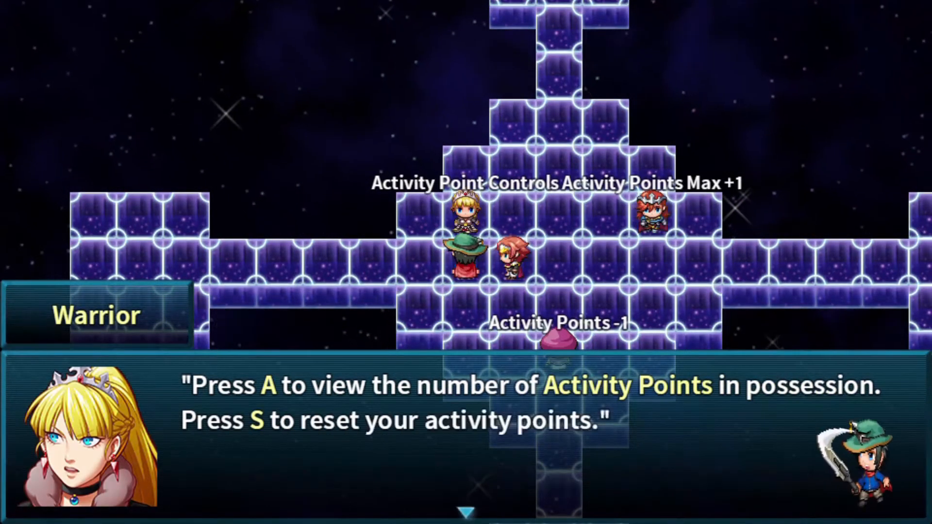
Walk to the Magic Knight and choose to increase Maximum Activity Points by 1.
{"action": "key", "text": "Return"}
{"action": "key", "text": "Right"}
{"action": "key", "text": "Right"}
{"action": "key", "text": "Right"}
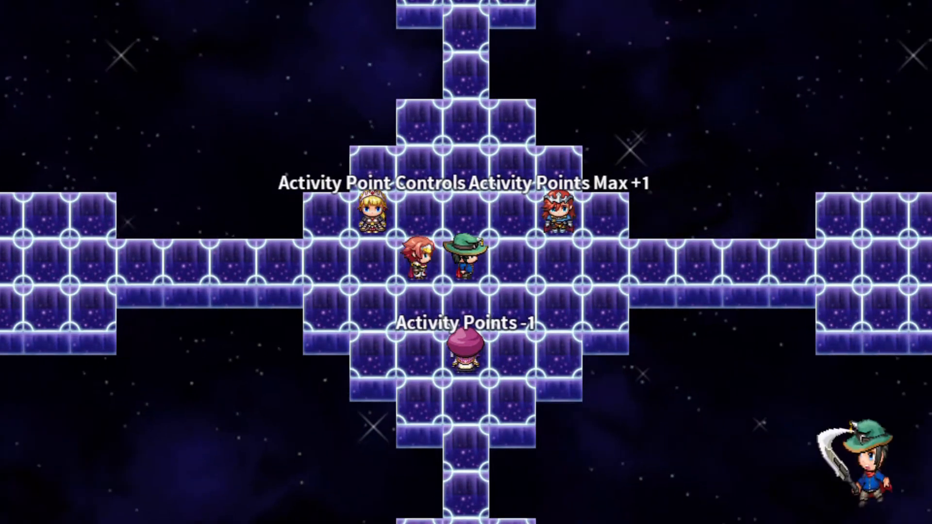
{"action": "key", "text": "Up"}
{"action": "key", "text": "Return"}
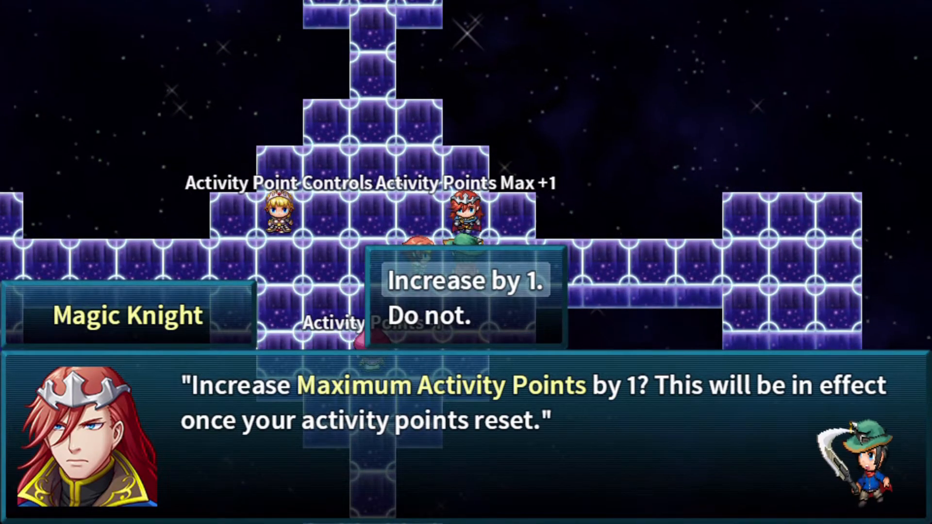
{"action": "key", "text": "Return"}
Return to the Cleric and retest her event before resetting the Activity Points.
{"action": "key", "text": "Left"}
{"action": "key", "text": "Left"}
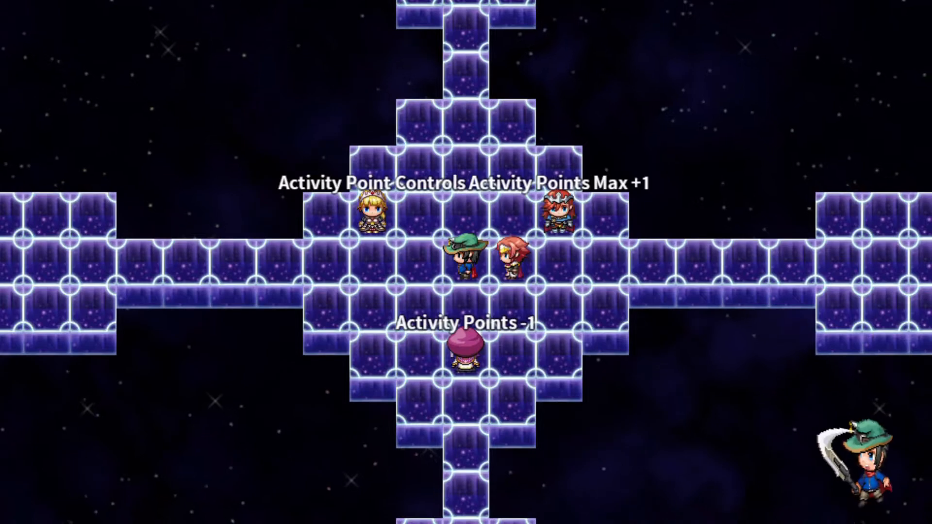
{"action": "key", "text": "Return"}
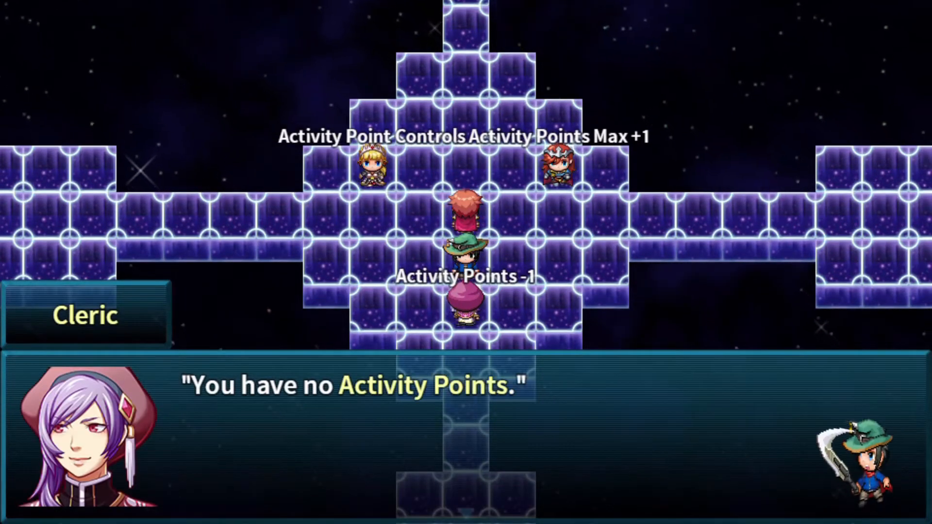
{"action": "key", "text": "Return"}
Display the number of Activity Points in possession, reset the points, and display the number again.
{"action": "key", "text": "Up"}
{"action": "key", "text": "Escape"}
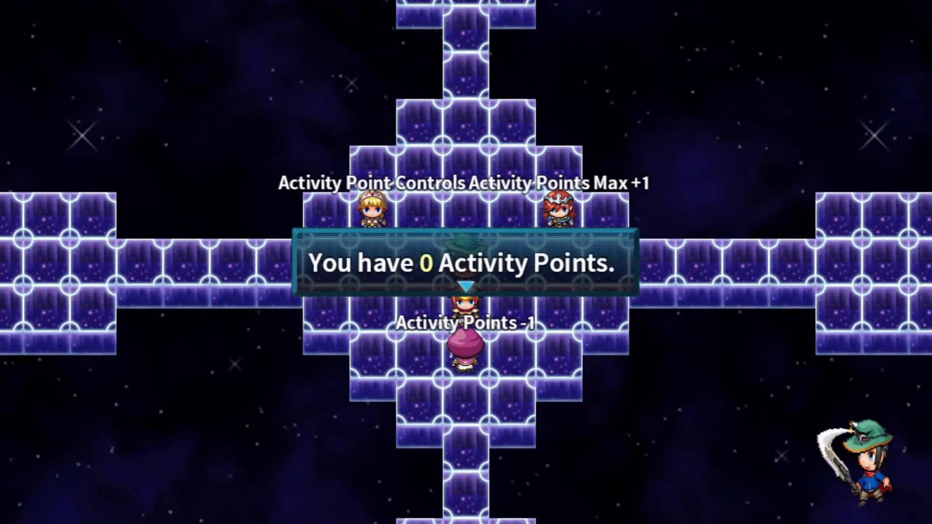
{"action": "key", "text": "Return"}
{"action": "key", "text": "Left"}
{"action": "key", "text": "Right"}
{"action": "key", "text": "Right"}
{"action": "key", "text": "Left"}
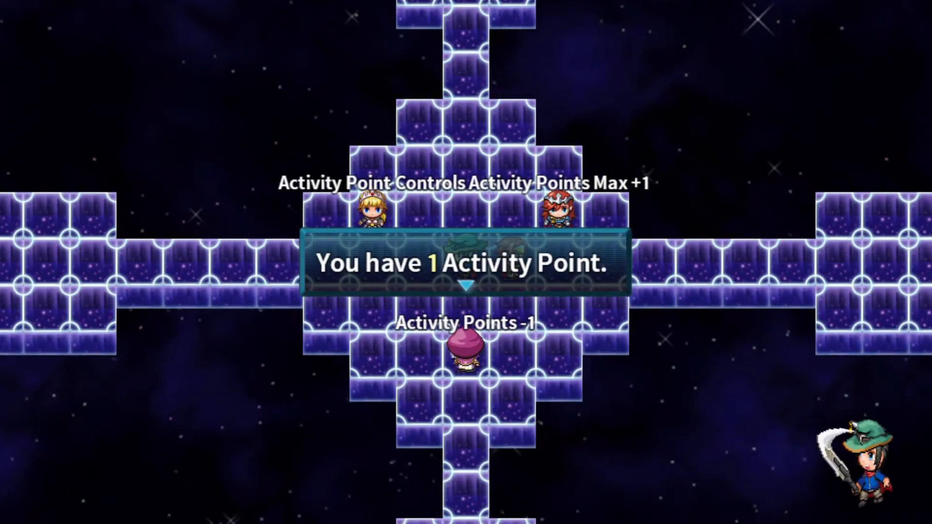
{"action": "key", "text": "Return"}
Talk to the Cleric from her side and accept the offer that spends an Activity Point on party recovery.
{"action": "key", "text": "Right"}
{"action": "key", "text": "Down"}
{"action": "key", "text": "Down"}
{"action": "key", "text": "Left"}
{"action": "key", "text": "Return"}
{"action": "key", "text": "Return"}
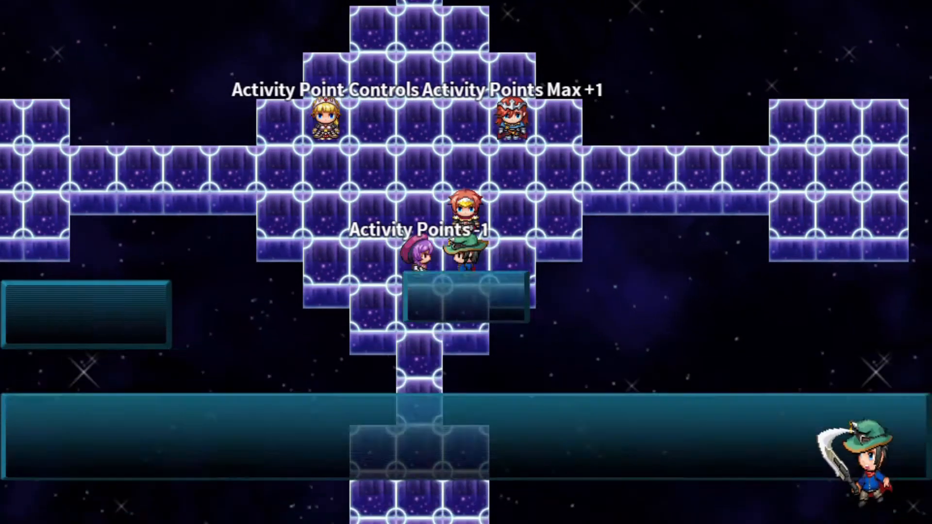
{"action": "key", "text": "Return"}
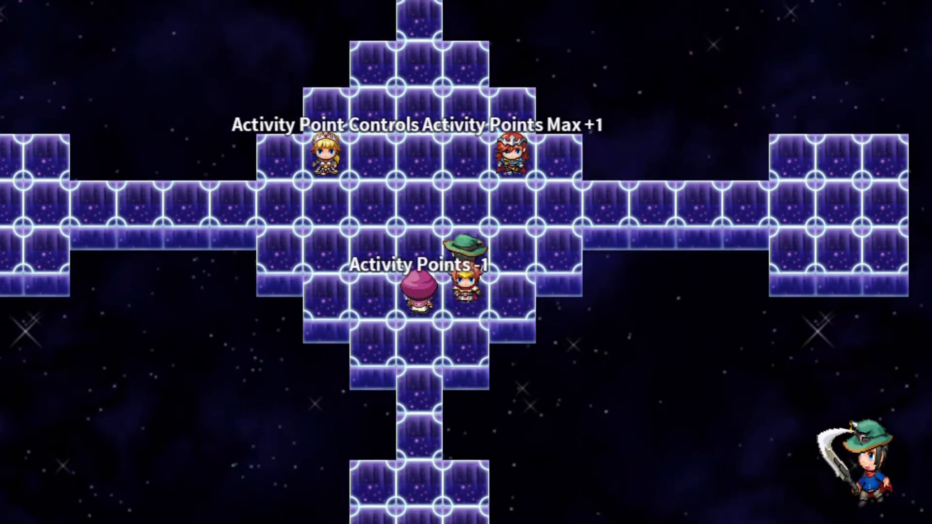
Go back to the Magic Knight and repeatedly choose to increase Maximum Activity Points by 1.
{"action": "key", "text": "Up"}
{"action": "key", "text": "Up"}
{"action": "key", "text": "Right"}
{"action": "key", "text": "Up"}
{"action": "key", "text": "Return"}
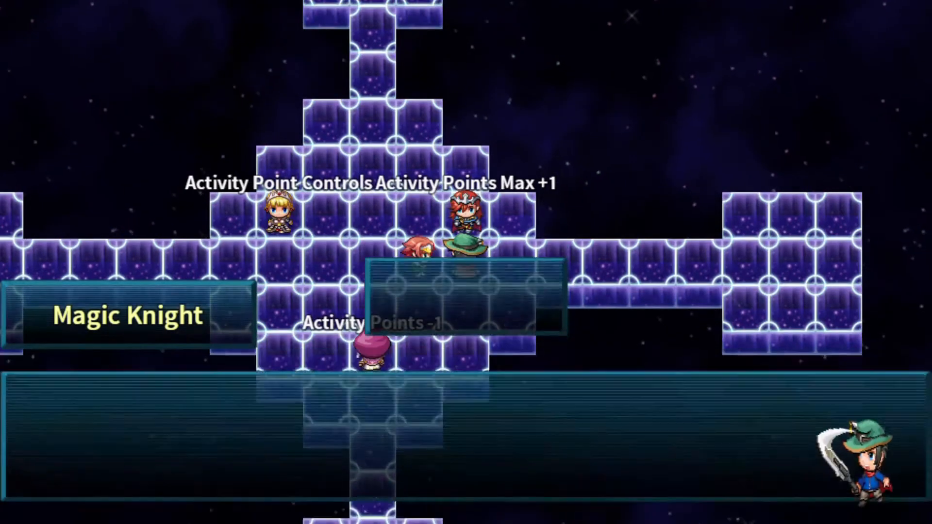
{"action": "key", "text": "Return"}
{"action": "key", "text": "Return"}
{"action": "key", "text": "Return"}
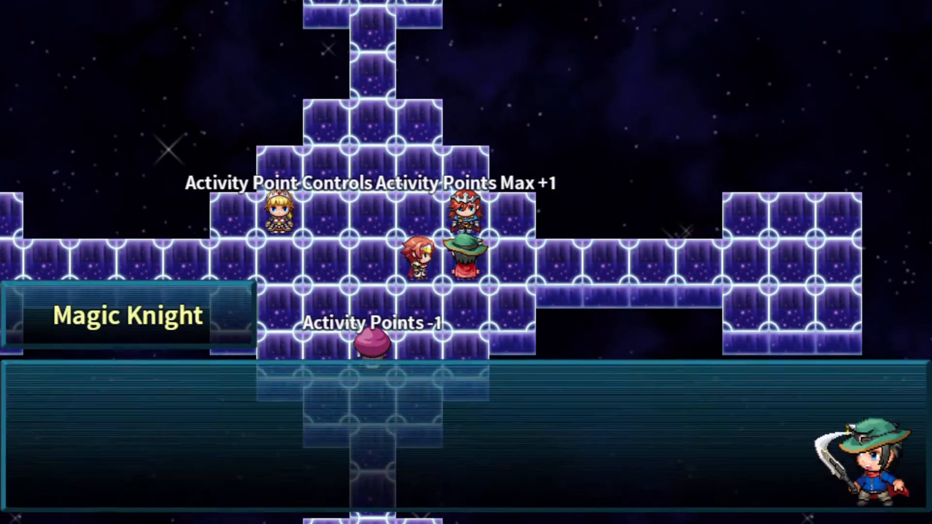
{"action": "key", "text": "Return"}
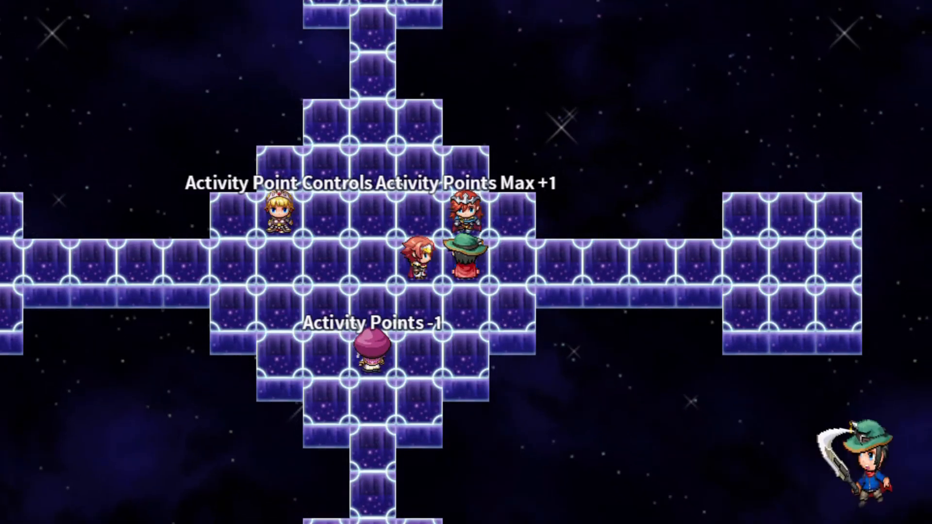
{"action": "key", "text": "Return"}
{"action": "key", "text": "Return"}
{"action": "key", "text": "Return"}
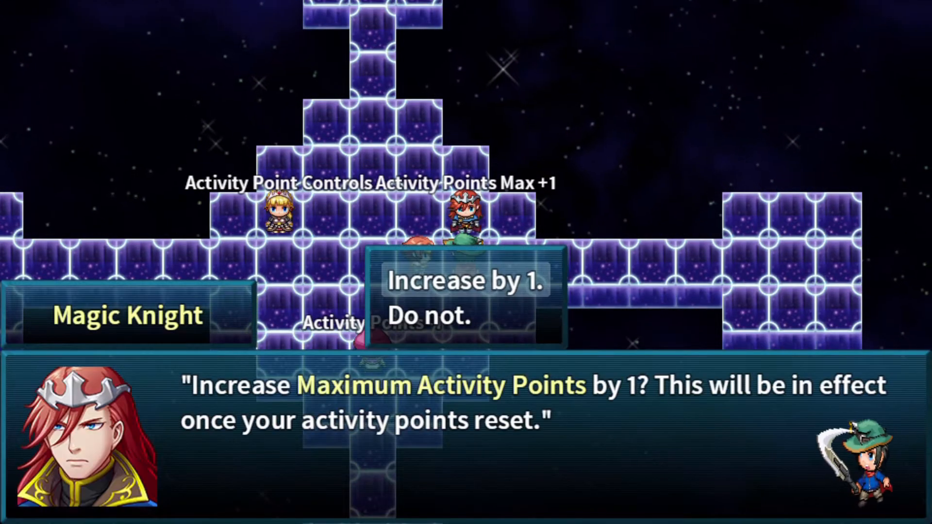
{"action": "key", "text": "Return"}
Walk back toward the Cleric, open the game's main menu to view the party's status, and close it.
{"action": "key", "text": "Left"}
{"action": "key", "text": "Right"}
{"action": "key", "text": "Down"}
{"action": "key", "text": "Escape"}
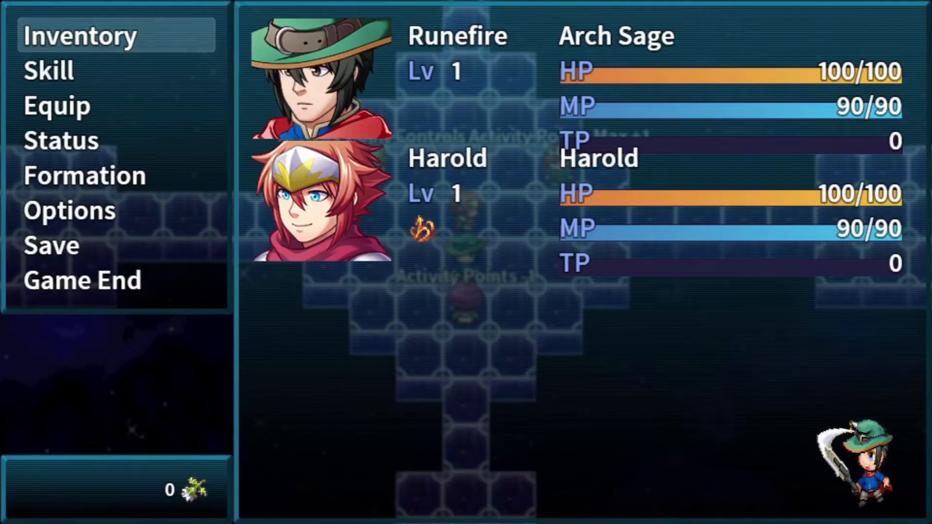
{"action": "key", "text": "Escape"}
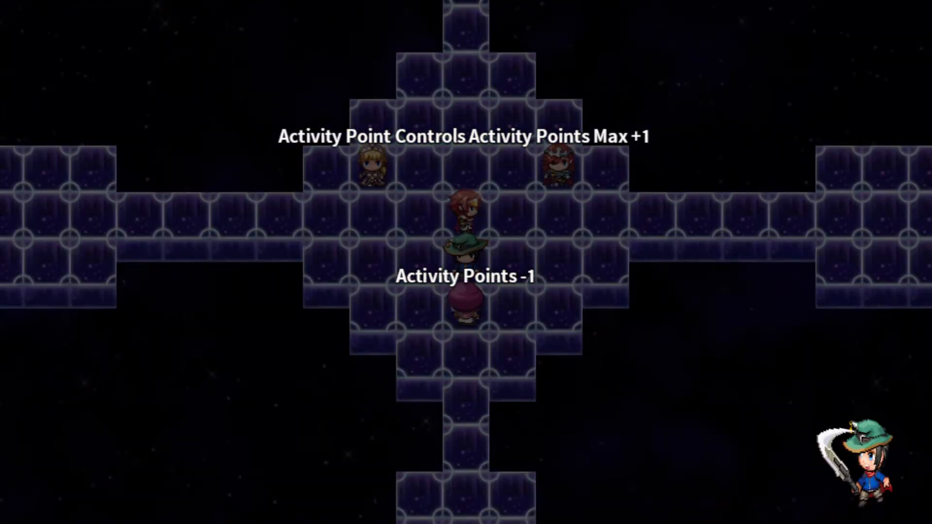
{"action": "key", "text": "Escape"}
{"action": "key", "text": "Escape"}
{"action": "key", "text": "Return"}
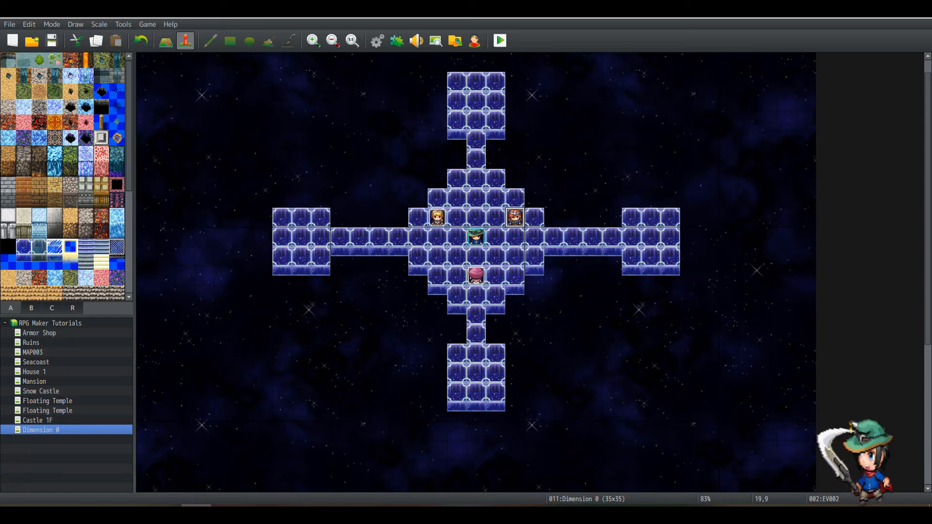
{"action": "scroll", "coordinate": [556, 130], "scroll_direction": "down", "scroll_amount": 2}
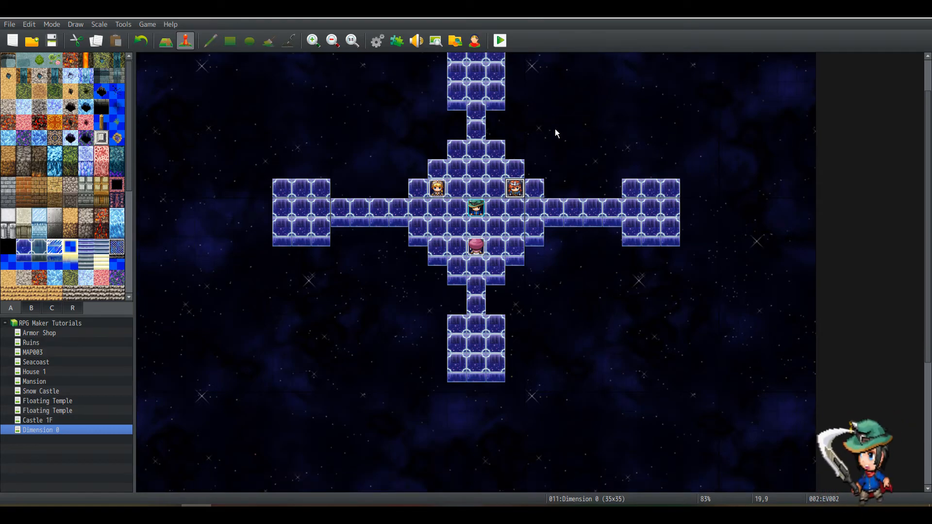
{"action": "scroll", "coordinate": [556, 130], "scroll_direction": "down", "scroll_amount": 4}
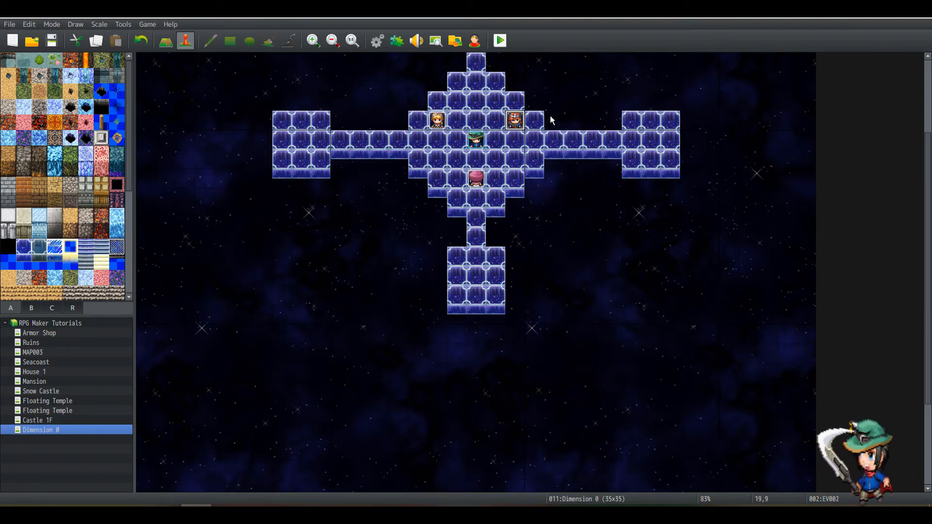
{"action": "scroll", "coordinate": [551, 118], "scroll_direction": "up", "scroll_amount": 4}
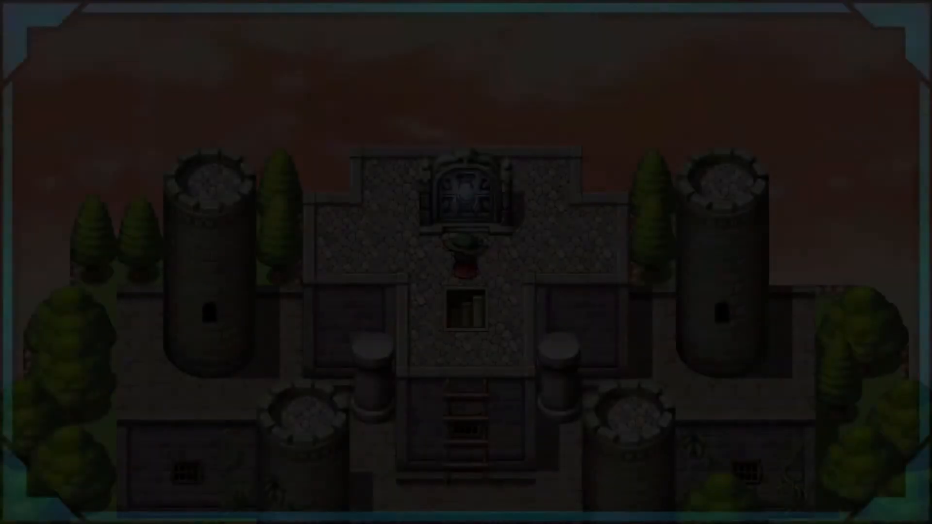
{"action": "key", "text": "Left"}
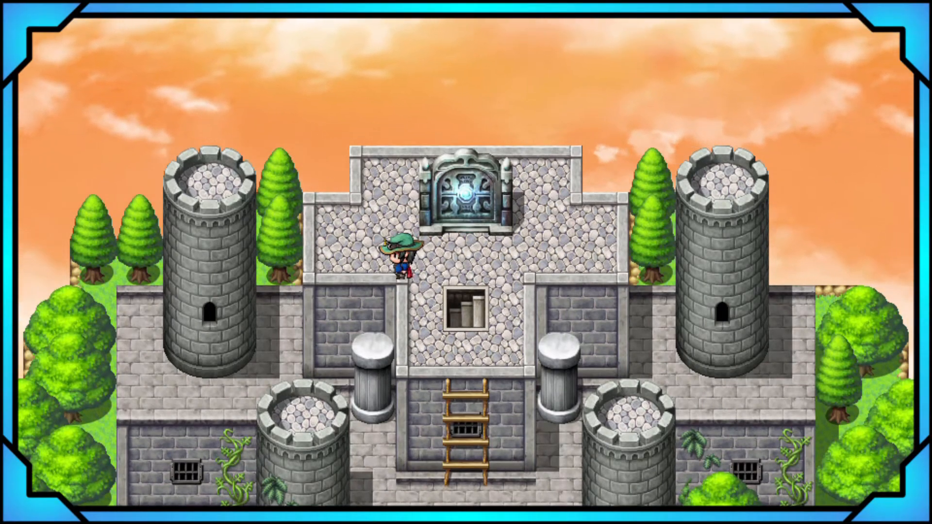
{"action": "key", "text": "Up"}
{"action": "key", "text": "Down"}
{"action": "key", "text": "Right"}
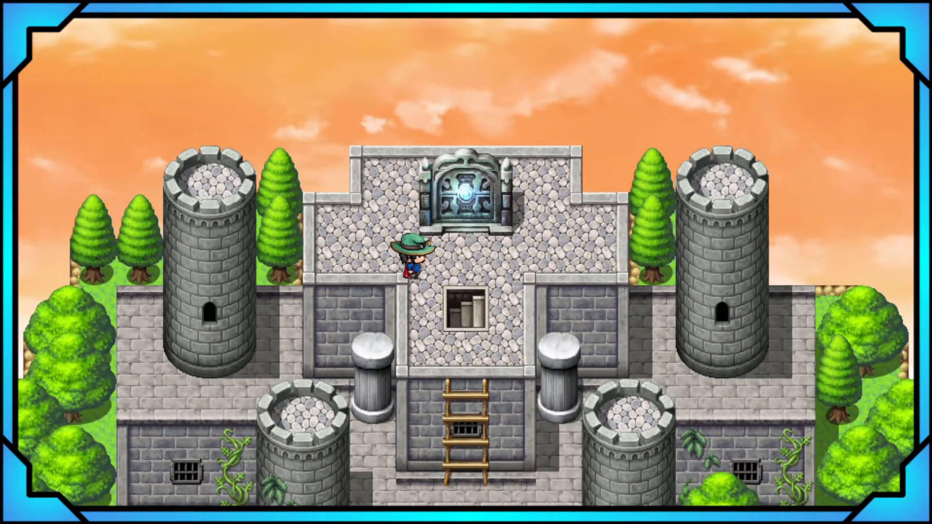
{"action": "key", "text": "Up"}
{"action": "key", "text": "Down"}
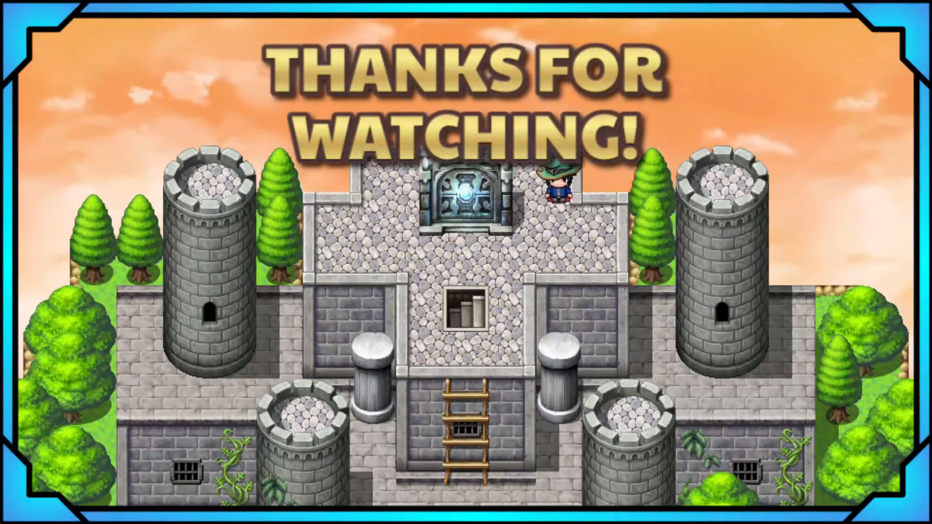
{"action": "key", "text": "Left"}
{"action": "key", "text": "Up"}
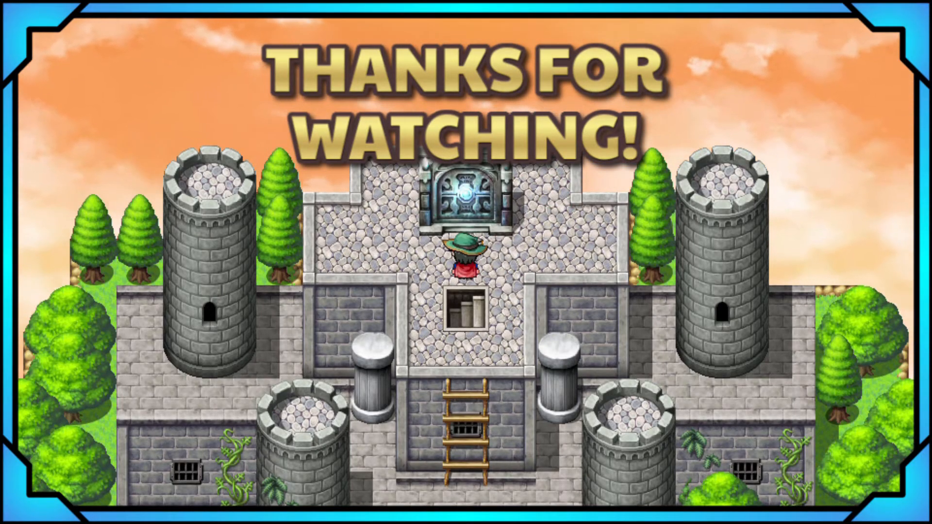